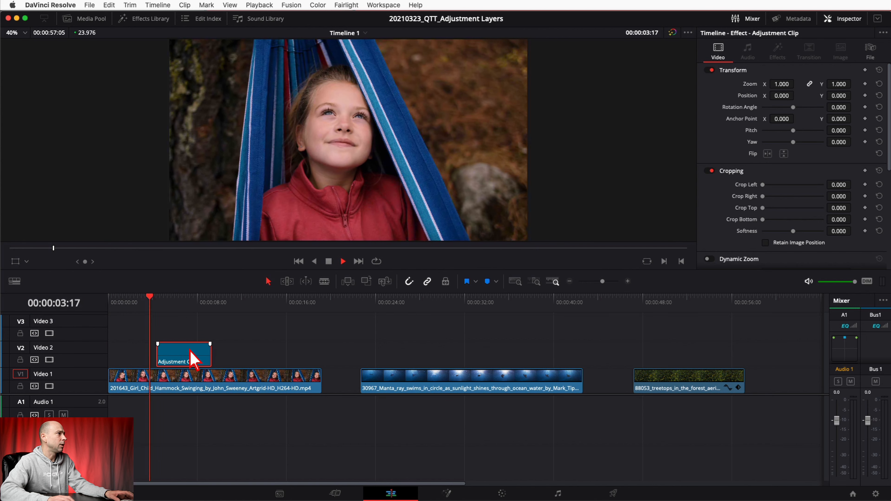
- Stop playback and set the zoom of the adjustment clip above the hammock clip to 1.610
key(space)
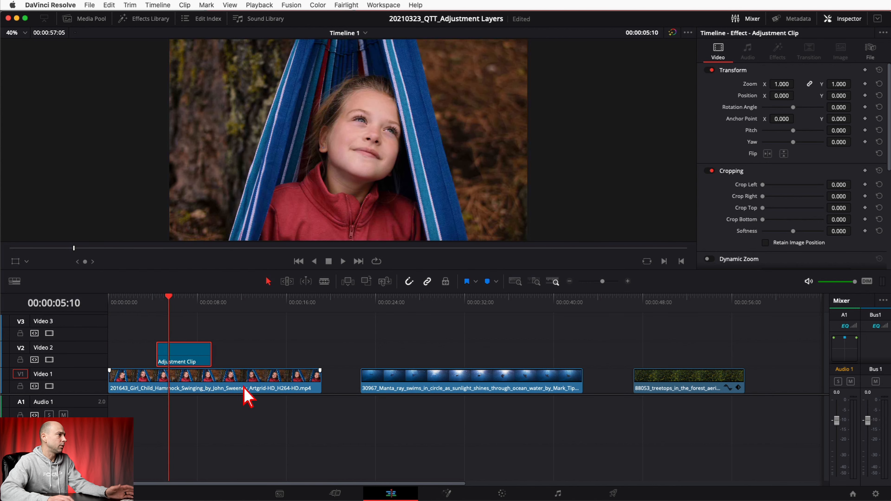
click(228, 389)
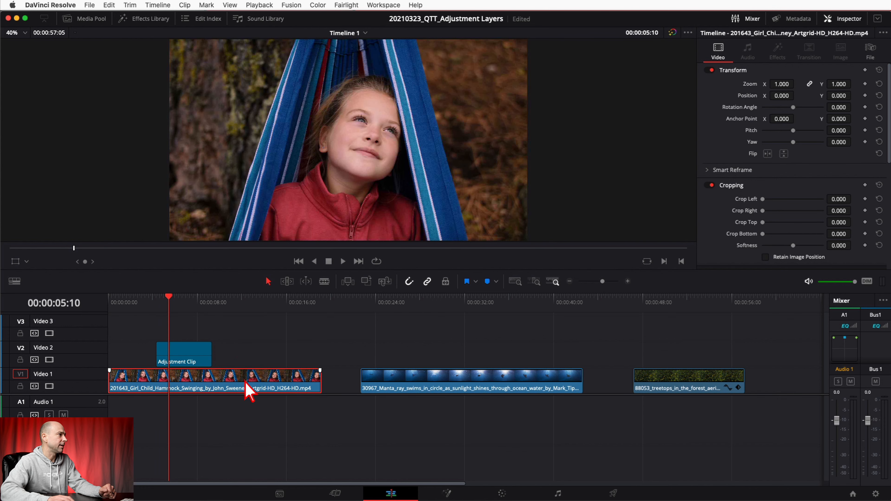
click(235, 375)
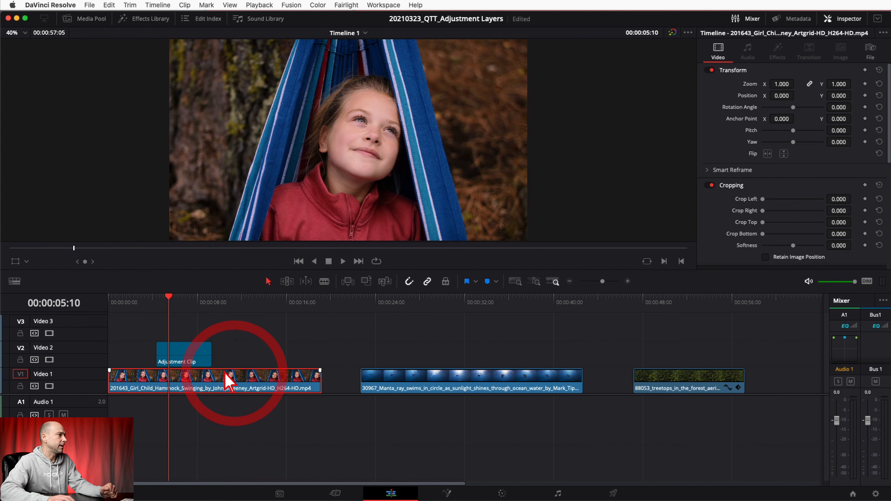
click(181, 358)
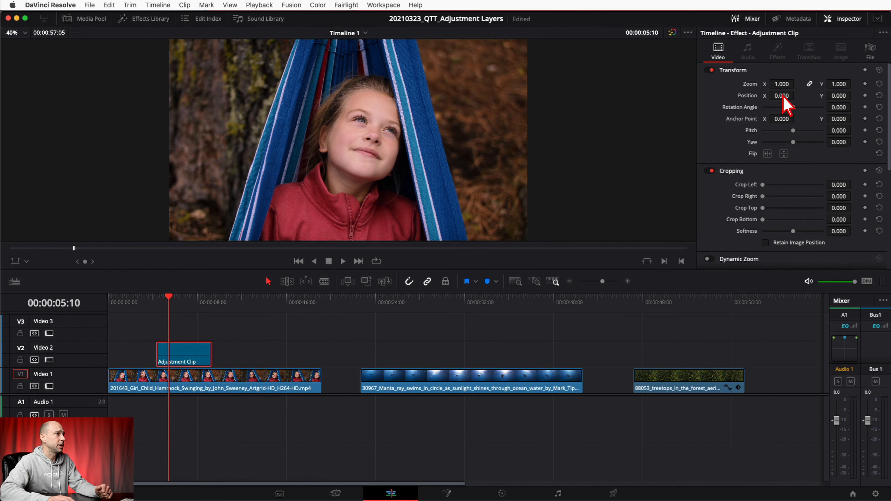
drag(783, 89, 814, 88)
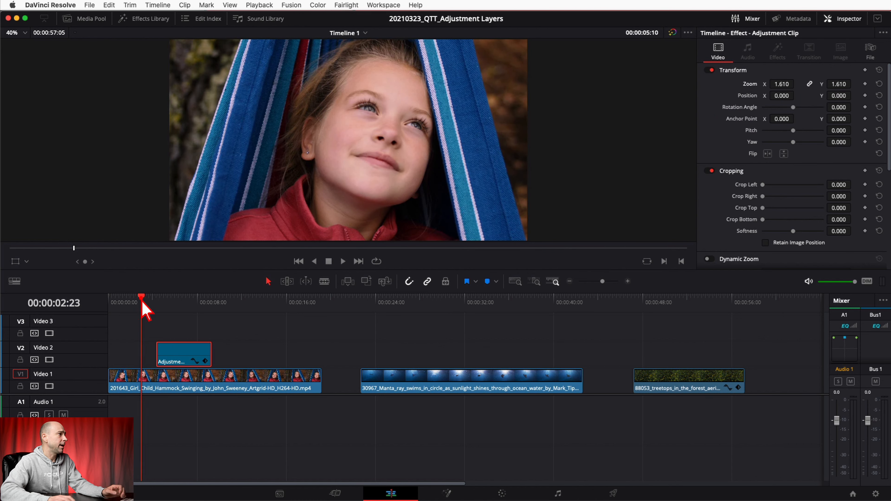
- Play the hammock clip from 00:00:02:23 until past the end of the adjustment clip to check the zoom
drag(143, 303, 140, 309)
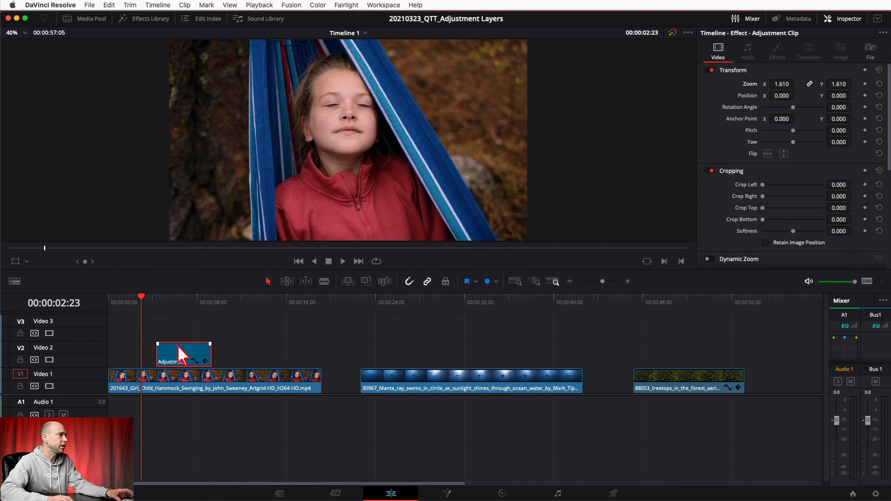
key(space)
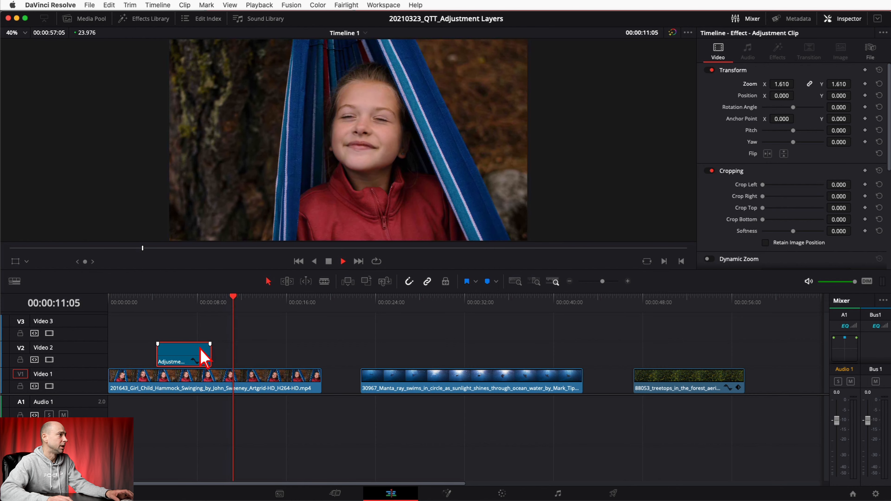
key(space)
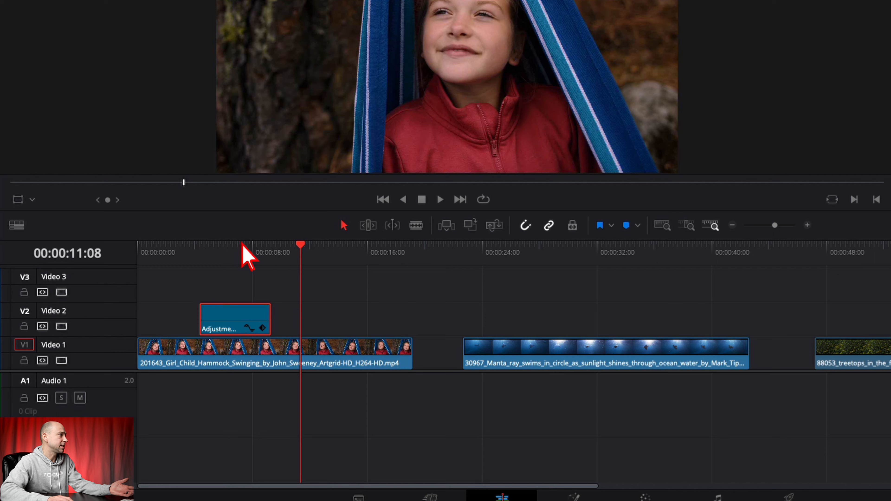
- Move the adjustment clip along Video 2 to start at about 00:00:11 and play across its start
drag(242, 245, 232, 246)
drag(246, 328, 334, 327)
click(287, 249)
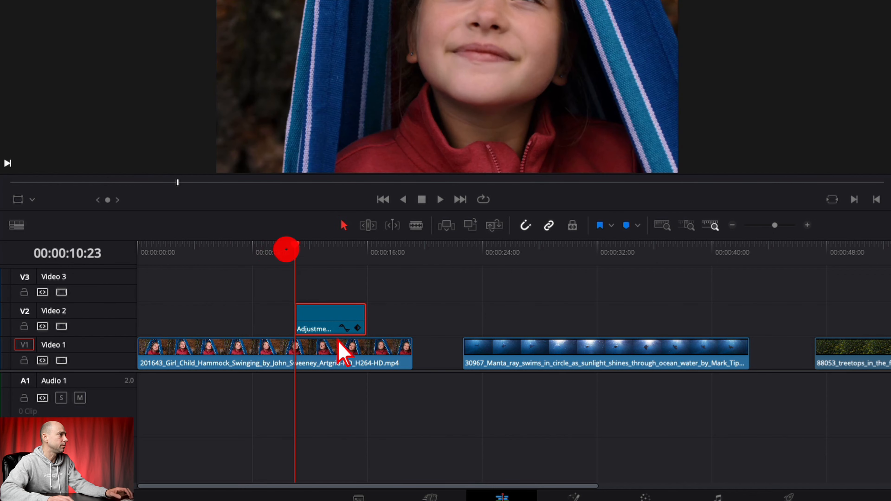
click(222, 299)
key(v)
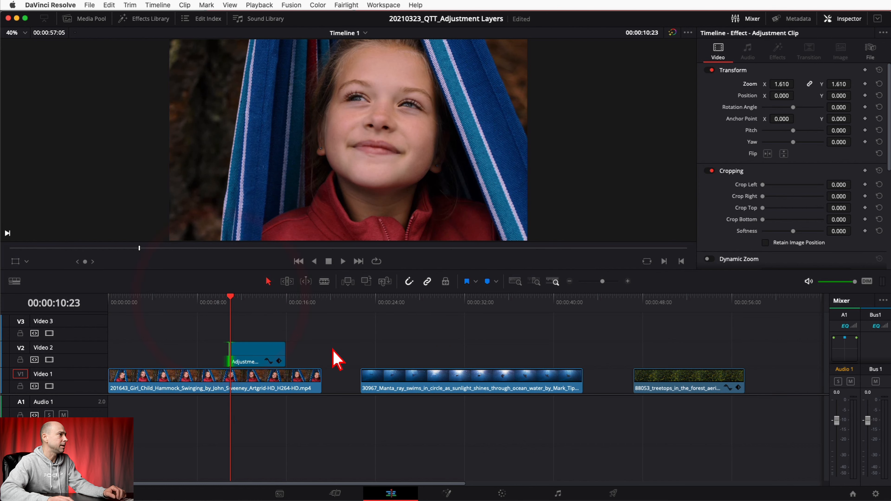
click(222, 302)
key(space)
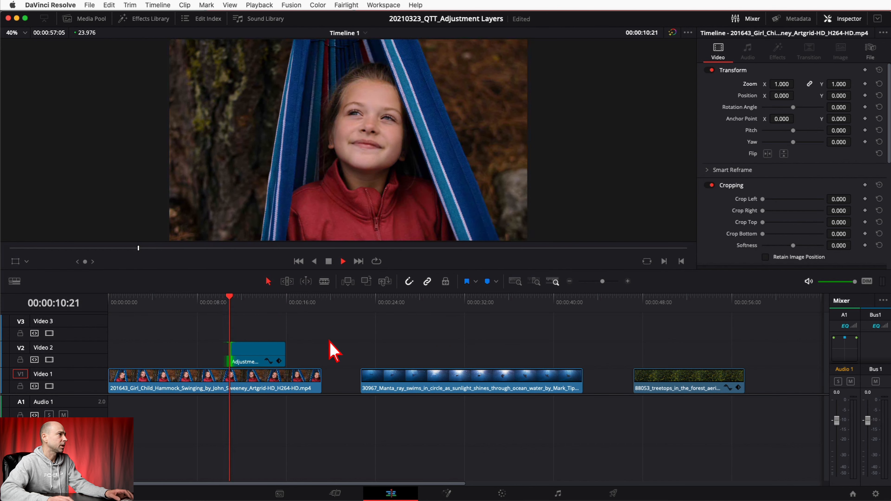
- Move the adjustment clip back to about 00:00:03, add a fade-in of about 1.5 seconds, and play it
drag(286, 359, 175, 355)
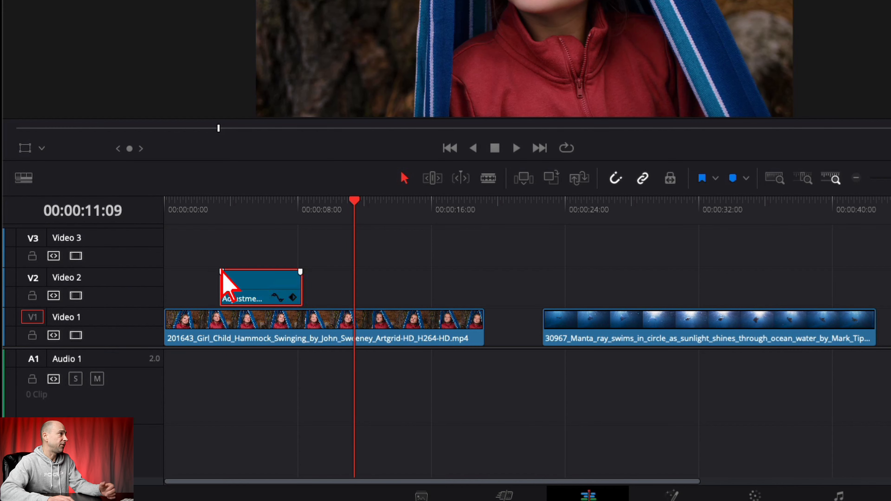
drag(223, 271, 228, 271)
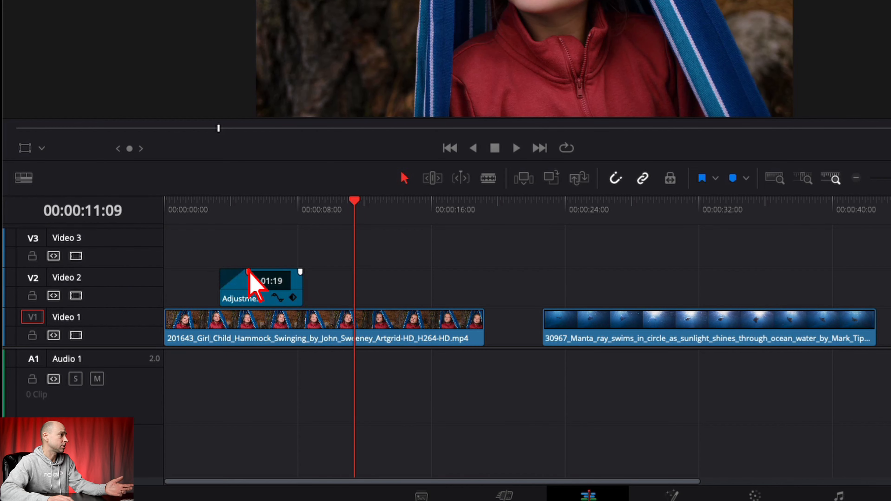
drag(248, 269, 246, 268)
click(261, 276)
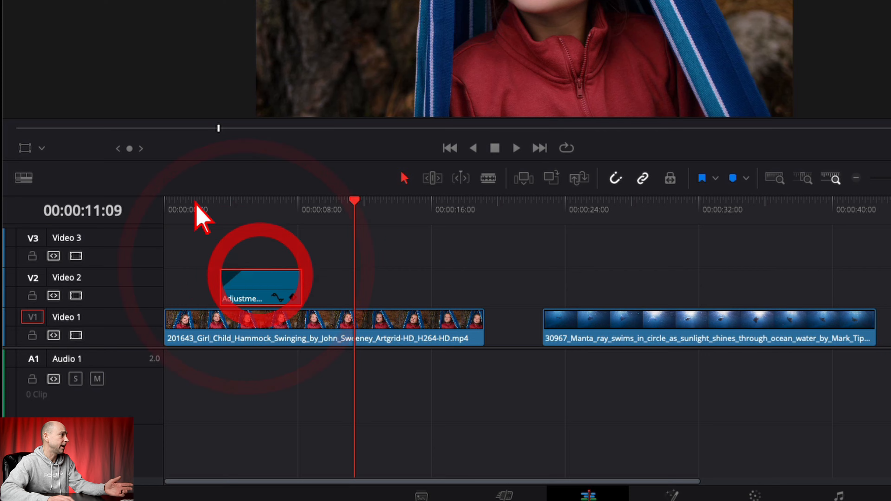
click(188, 214)
key(space)
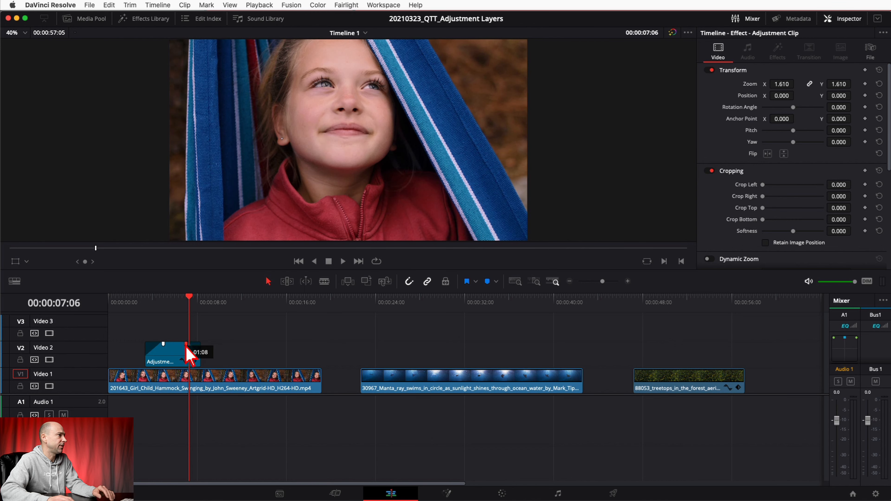
- Add a fade-out of about 1.5 seconds to the adjustment clip and play across it
drag(185, 346, 184, 345)
click(175, 306)
key(space)
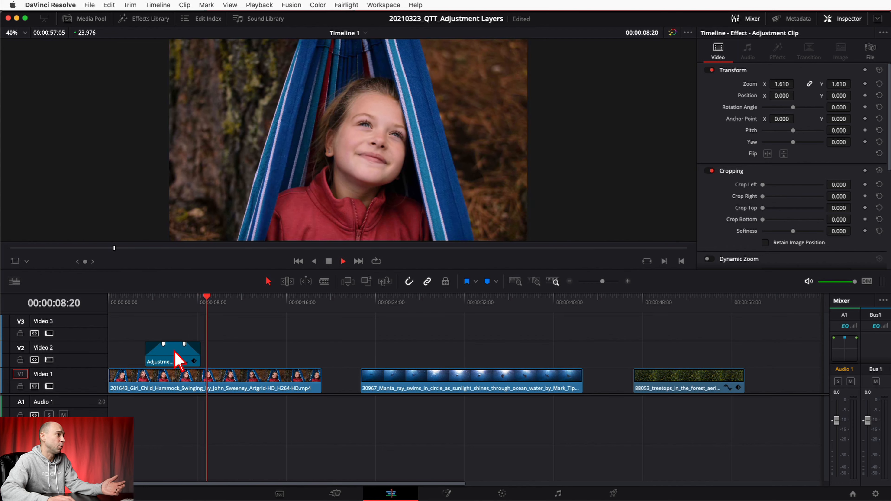
- Extend both ends of the adjustment clip to span the whole hammock clip and play from the timeline start
drag(199, 354, 315, 356)
drag(150, 363, 115, 346)
click(107, 302)
key(space)
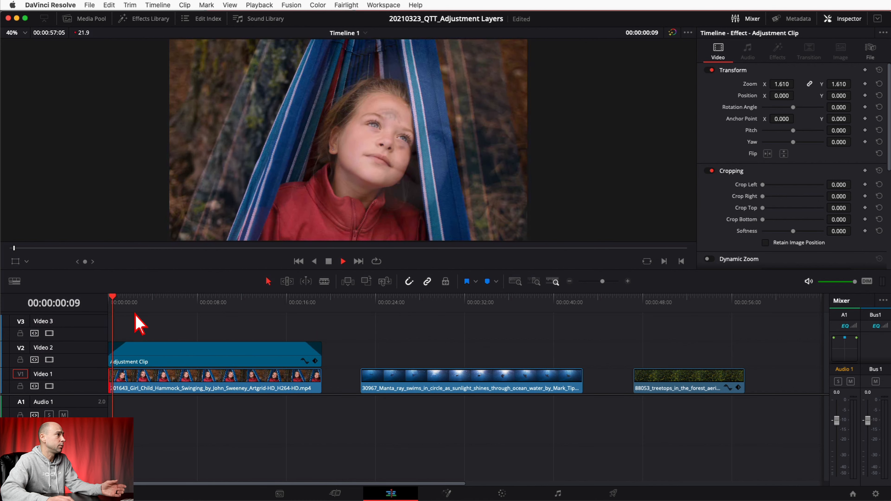
- Add an Adjustment Clip on Video 2 above the manta ray clip, with its end shortened slightly and a short fade-in
click(467, 381)
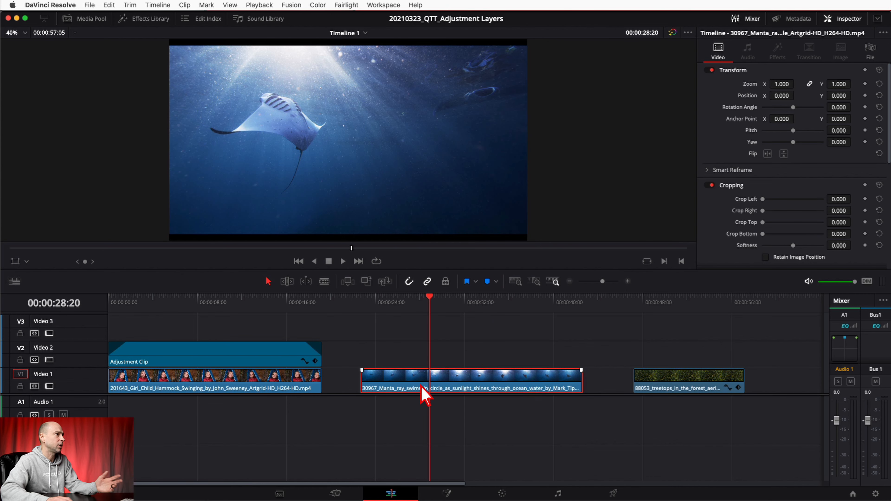
click(151, 20)
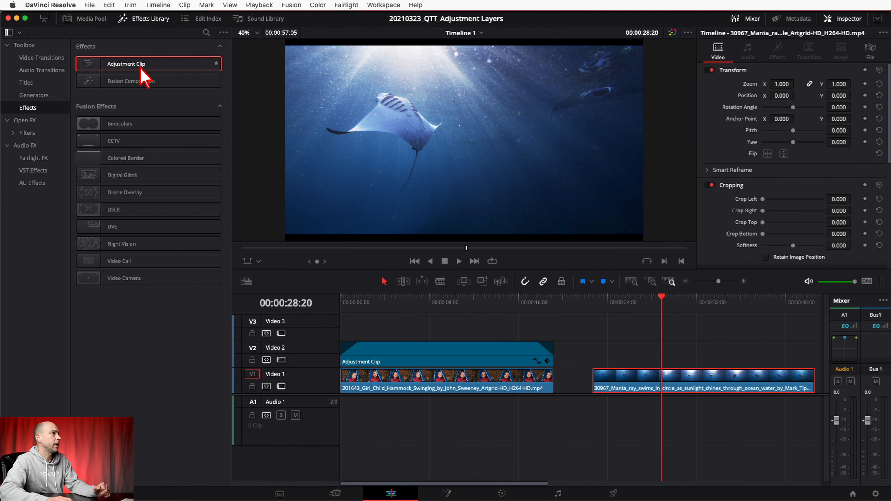
drag(121, 67, 646, 363)
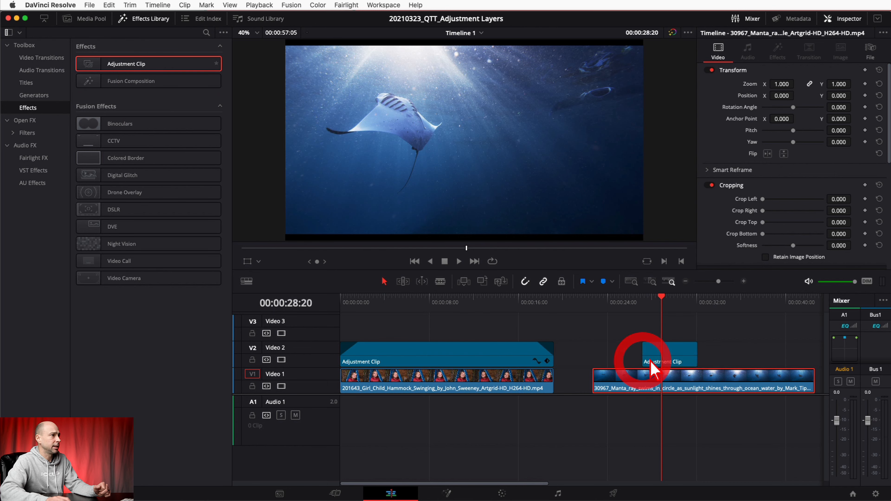
scroll(721, 351, right, 4)
drag(581, 354, 571, 356)
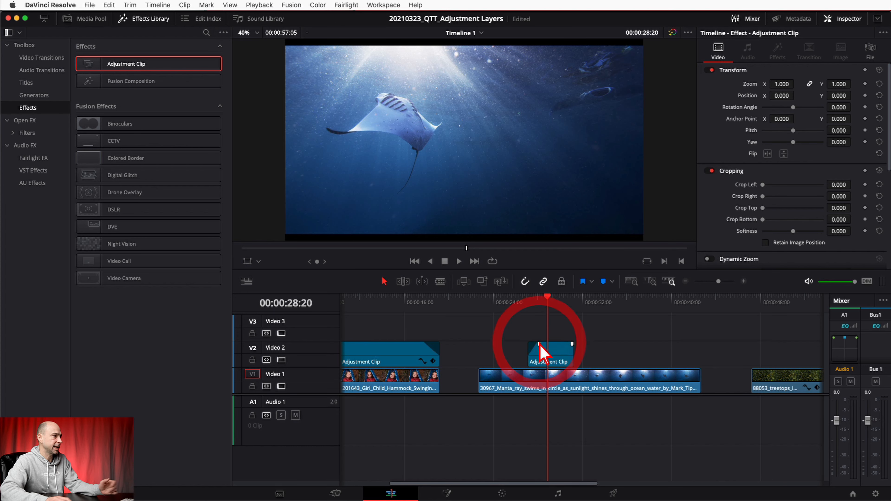
- Grade the manta ray's adjustment clip on the Color page, shifting Lift and Gain toward warm red-orange, and return to the Edit page
click(558, 348)
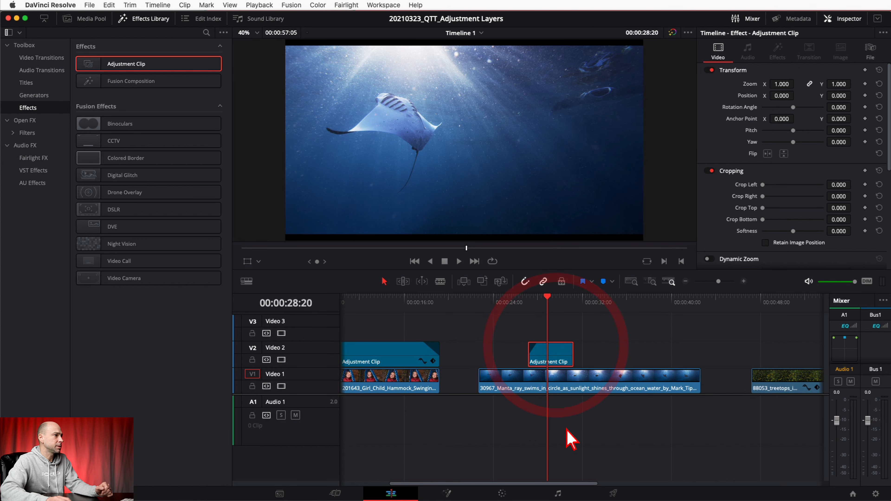
click(505, 493)
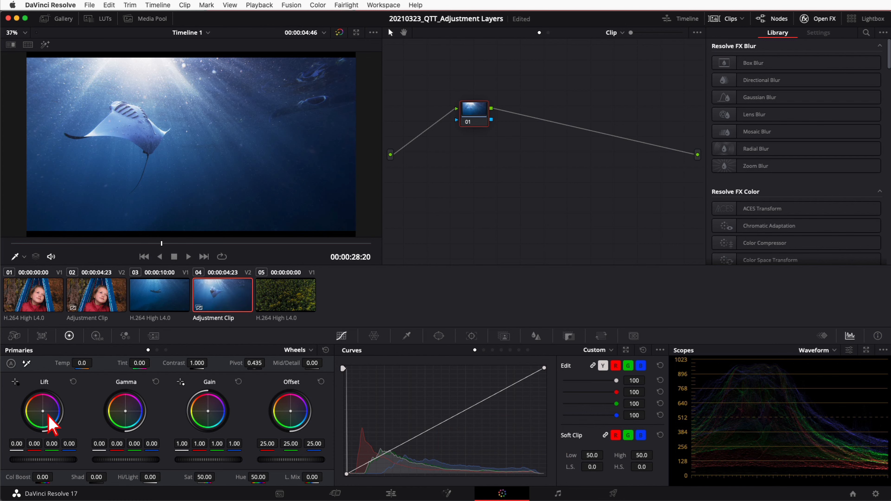
drag(43, 410, 14, 386)
drag(798, 338, 794, 334)
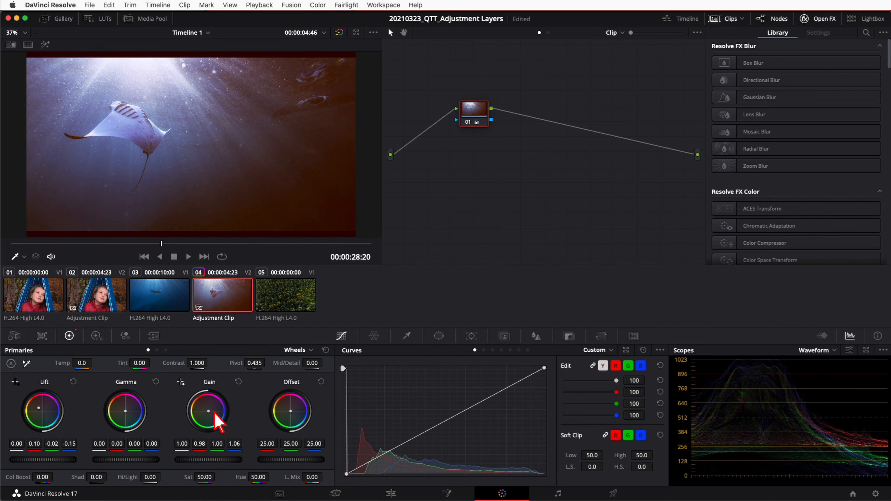
drag(218, 414, 188, 391)
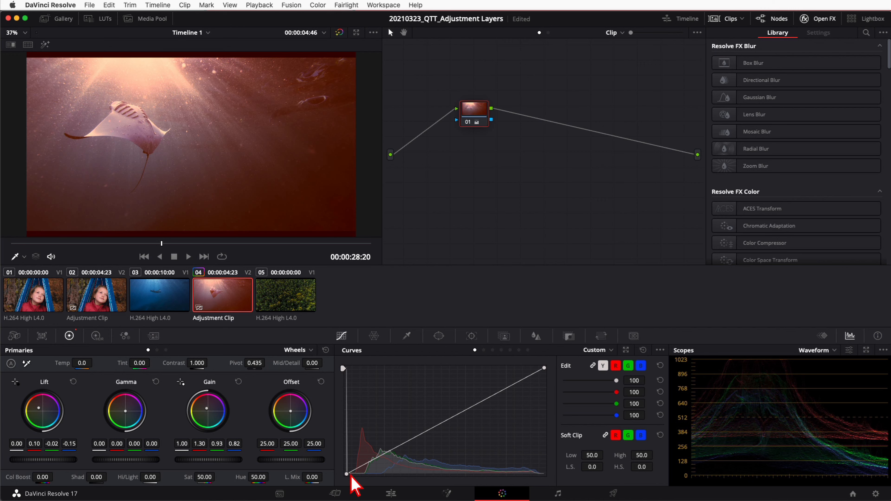
click(391, 494)
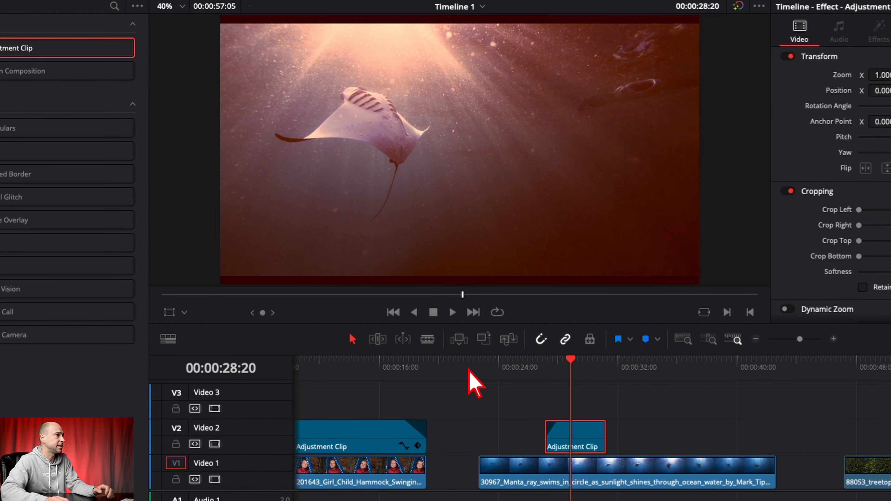
- Play the manta ray clip from 00:00:25:12 into the graded adjustment clip
click(520, 369)
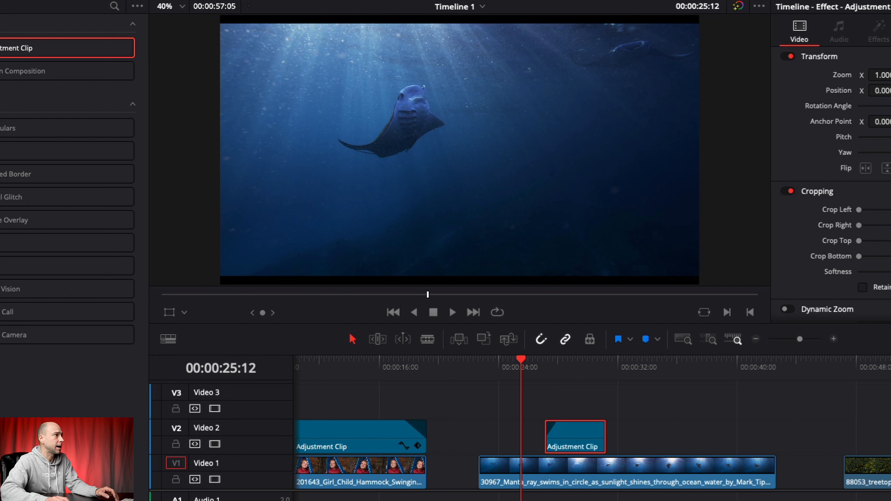
key(space)
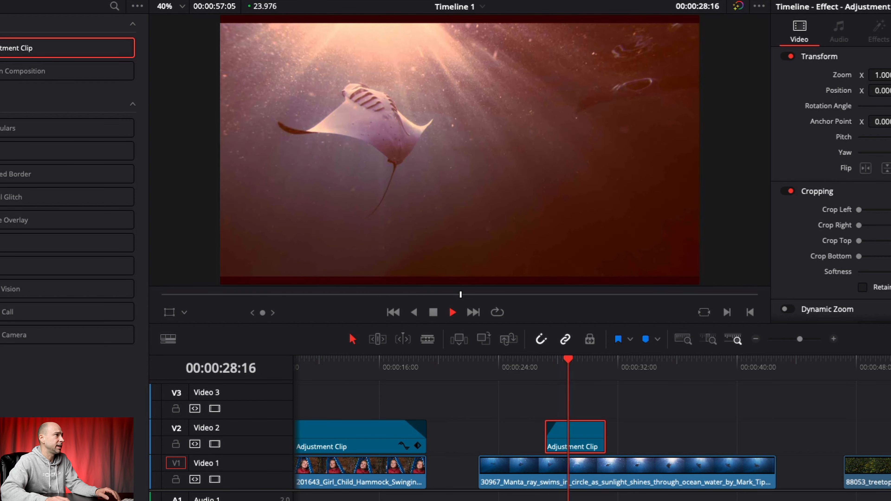
key(space)
- Extend the manta ray adjustment clip's end by about a second, lengthen its fade-in to about 2 seconds, and play it
drag(605, 439, 625, 437)
mouse_move(561, 422)
drag(571, 422, 573, 423)
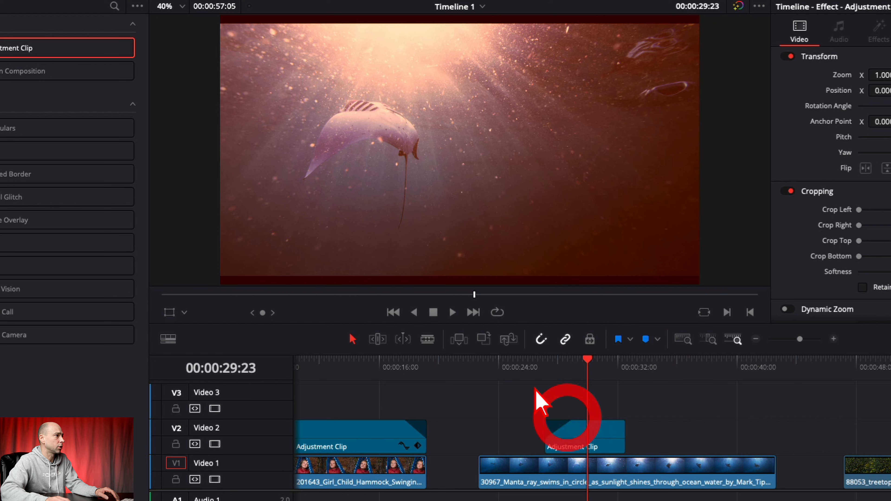
click(533, 370)
key(space)
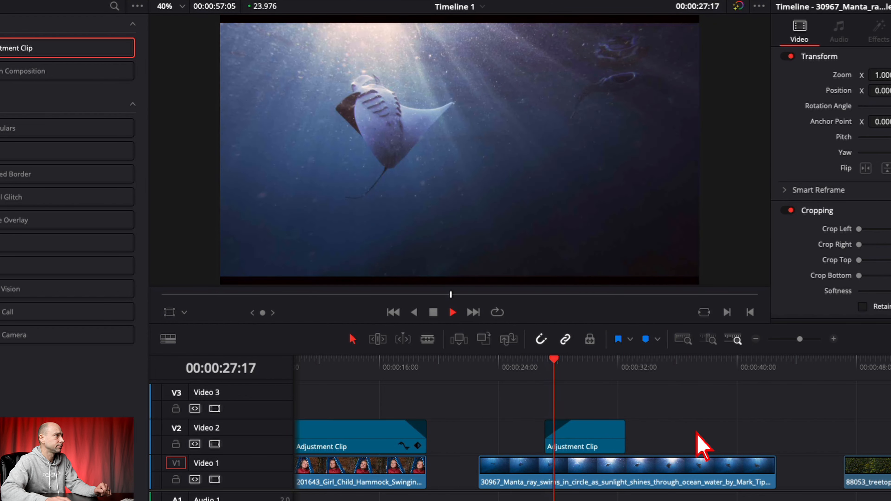
key(space)
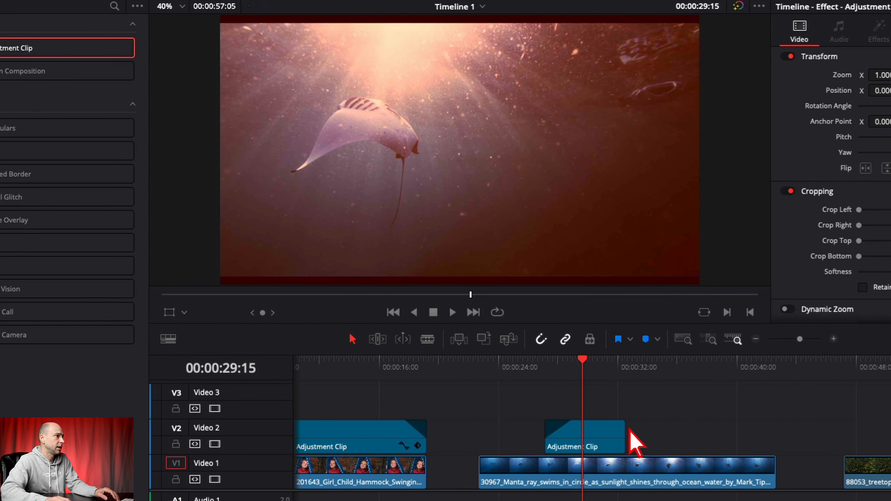
- Add a fade-out of about 1 second to the manta ray adjustment clip, play through it, and reselect it at 00:00:29:18
drag(609, 436, 609, 434)
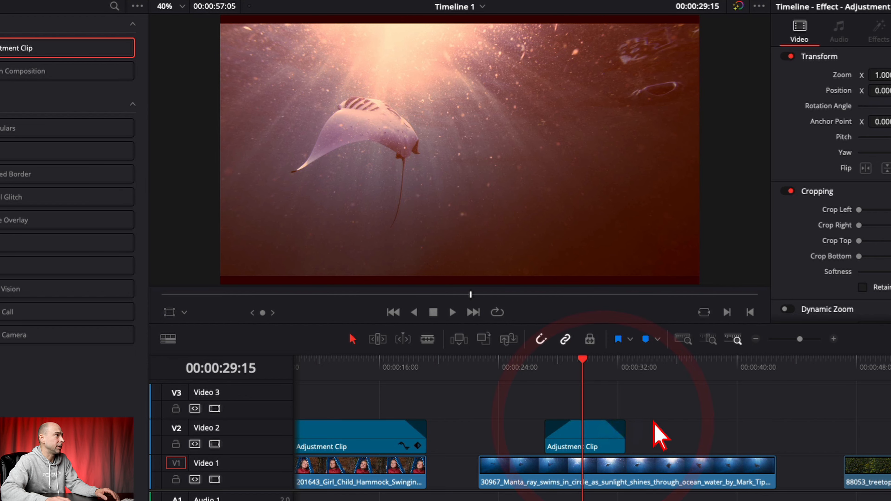
key(space)
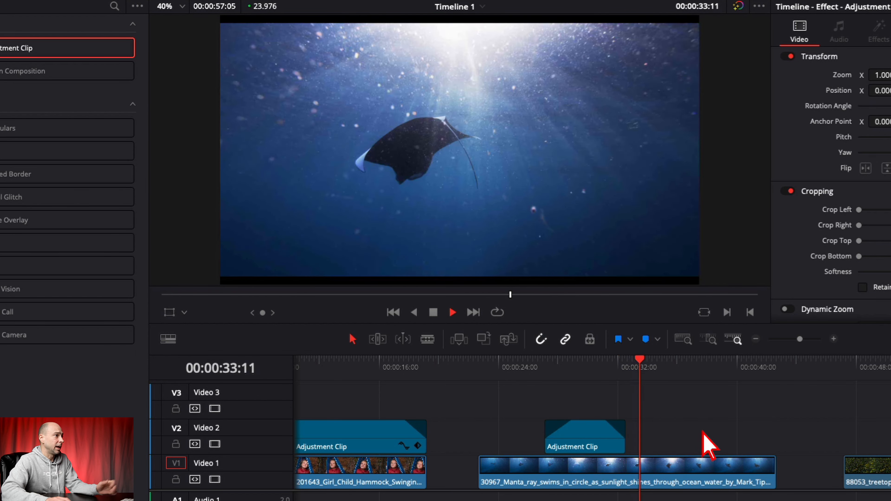
key(space)
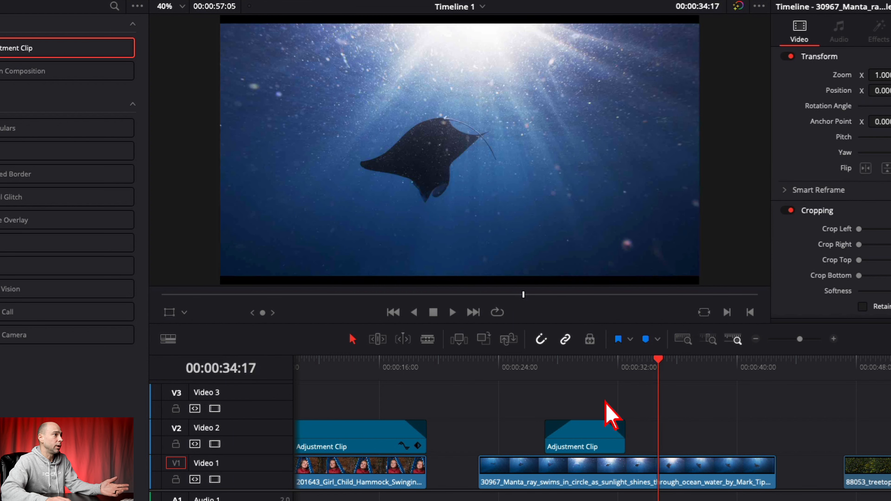
click(585, 360)
click(598, 433)
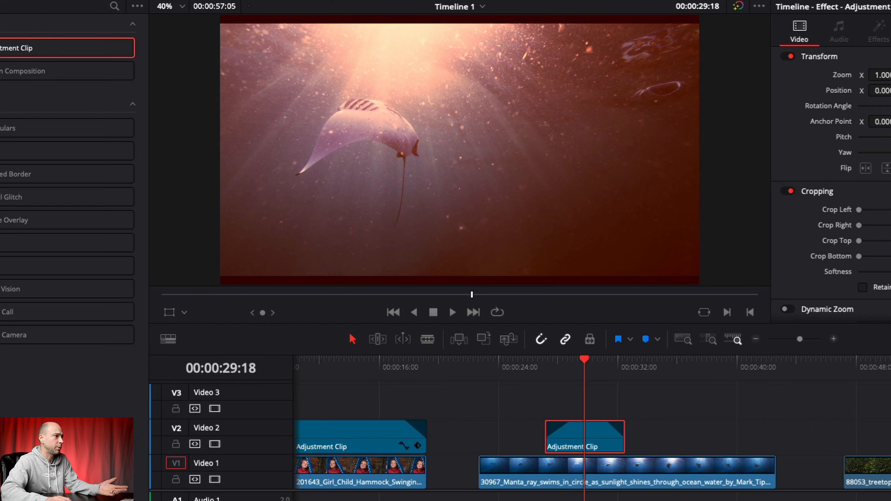
- Place an adjustment clip on Video 2 above the treetops clip, about two seconds after its start, with a fade-in of about 01:14
click(440, 305)
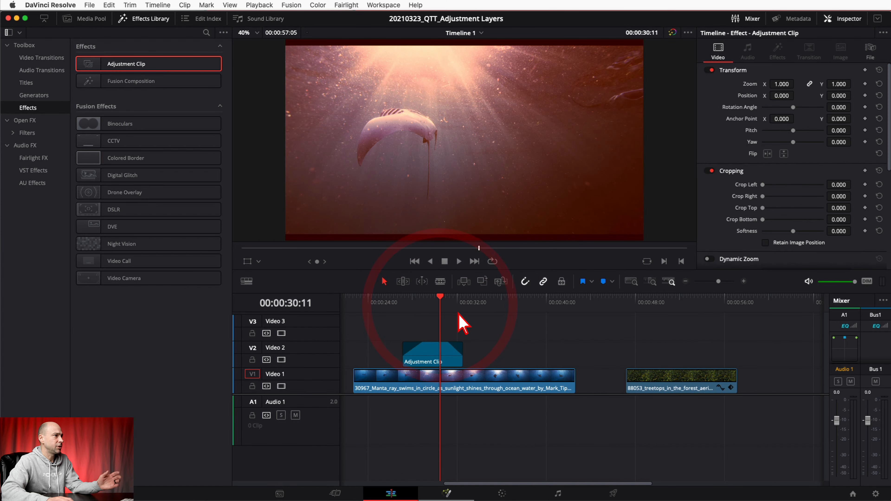
click(627, 303)
click(667, 379)
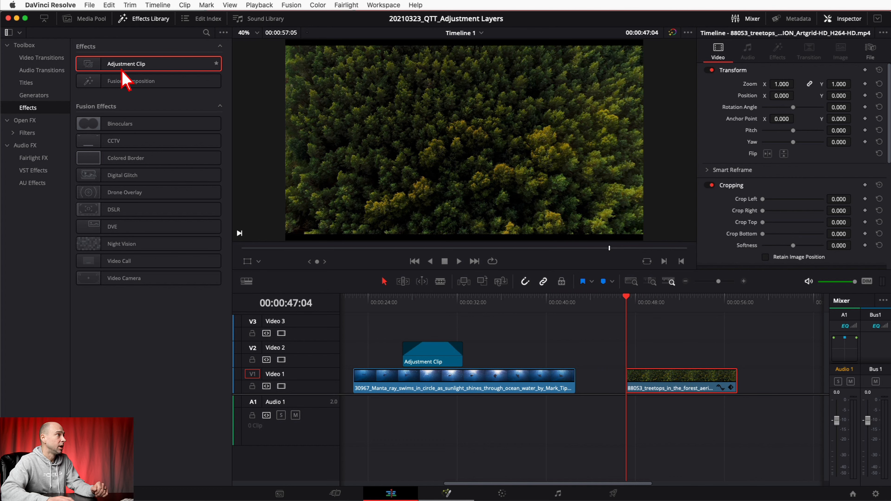
drag(120, 69, 678, 363)
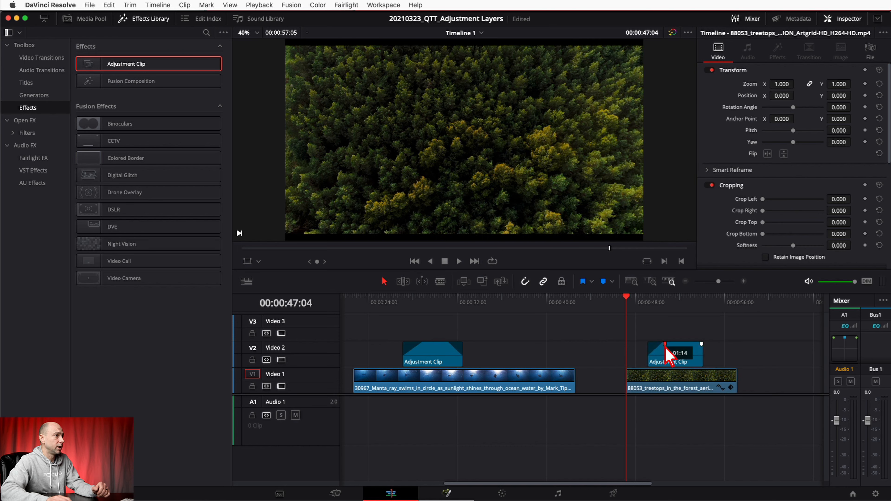
- Grade the treetops adjustment clip cool on the Color page: Lift blue 0.14, Gamma blue 0.04, Gain blue 1.15, Temp -1700; return to the Edit page
click(676, 298)
click(682, 362)
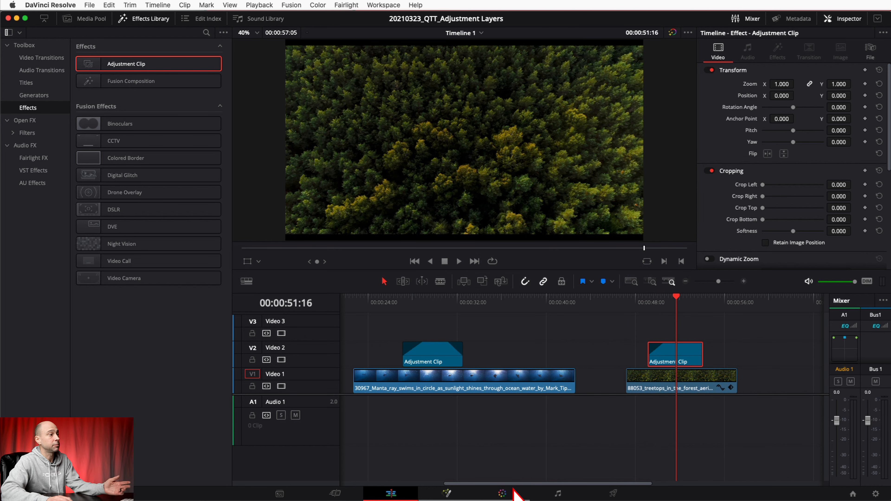
click(504, 493)
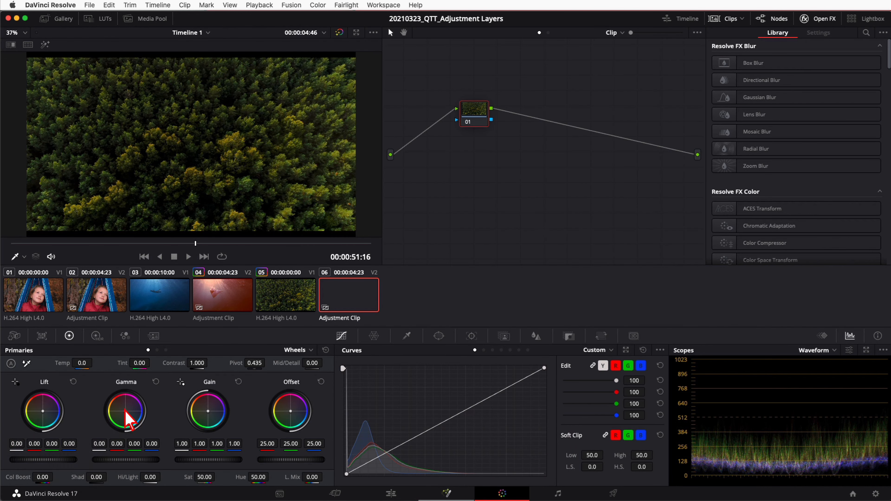
mouse_move(44, 412)
mouse_down()
mouse_move(83, 439)
mouse_move(47, 415)
mouse_up()
drag(126, 411, 128, 411)
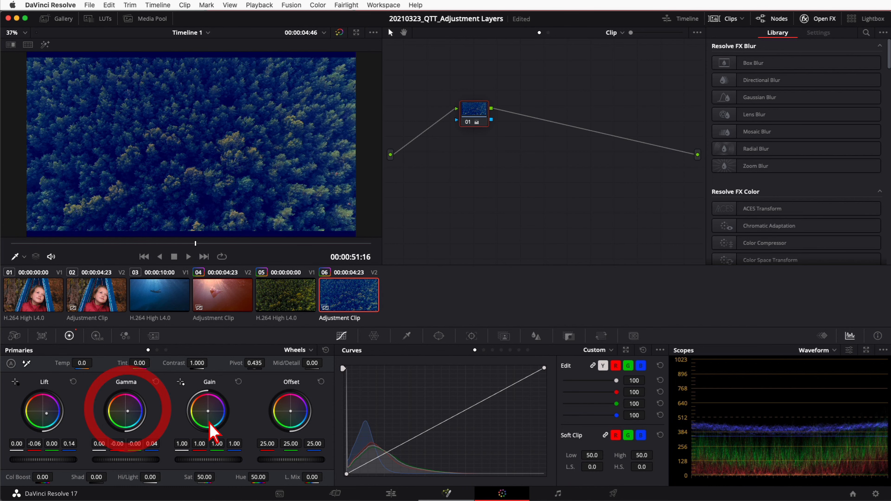
drag(224, 416, 209, 411)
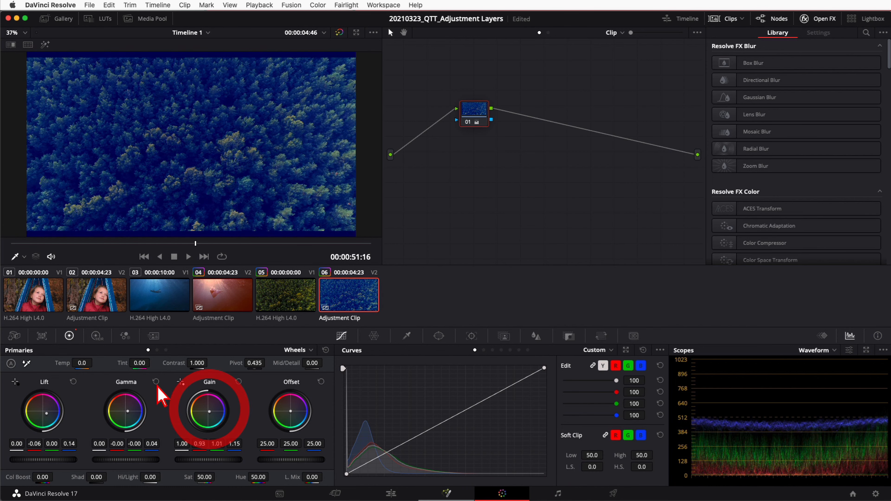
drag(83, 364, 799, 334)
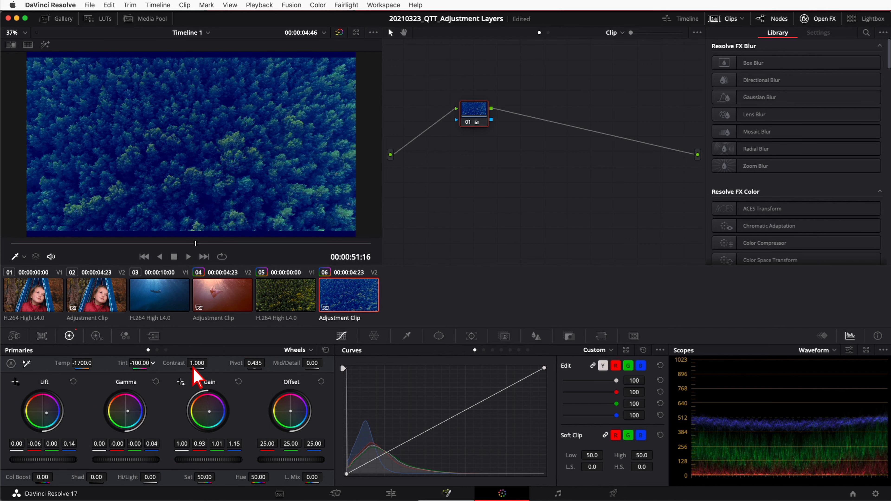
click(396, 493)
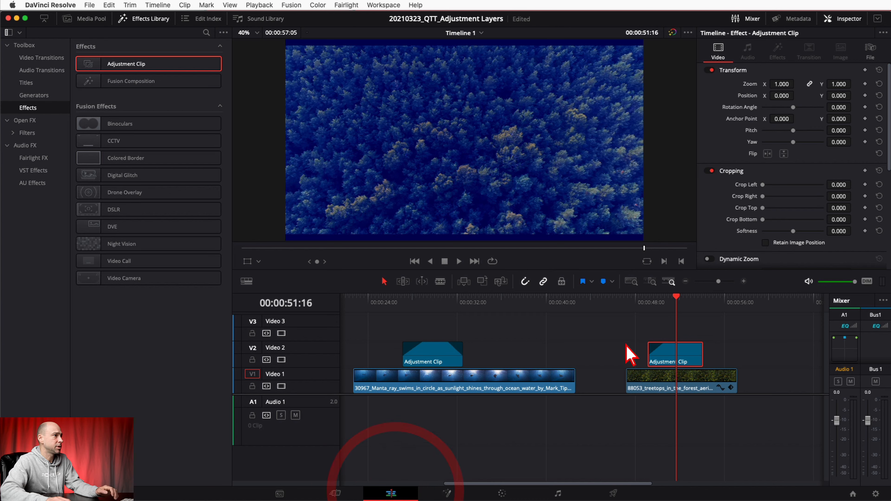
- Play the treetops clip from its start through the graded adjustment clip to 00:00:56:08, and select the treetops clip
click(627, 299)
key(space)
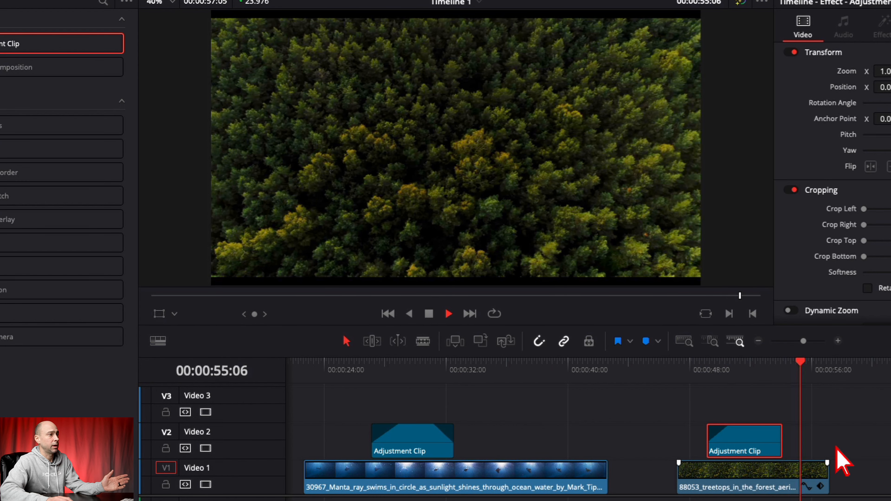
key(space)
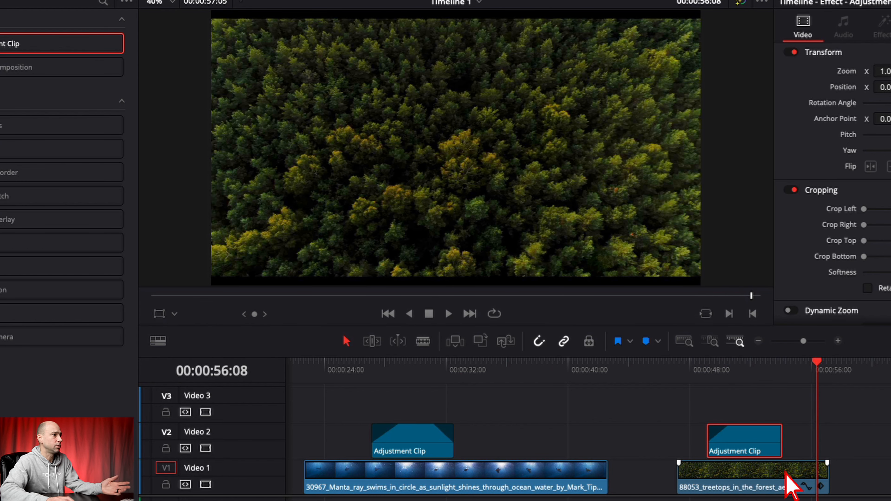
click(786, 475)
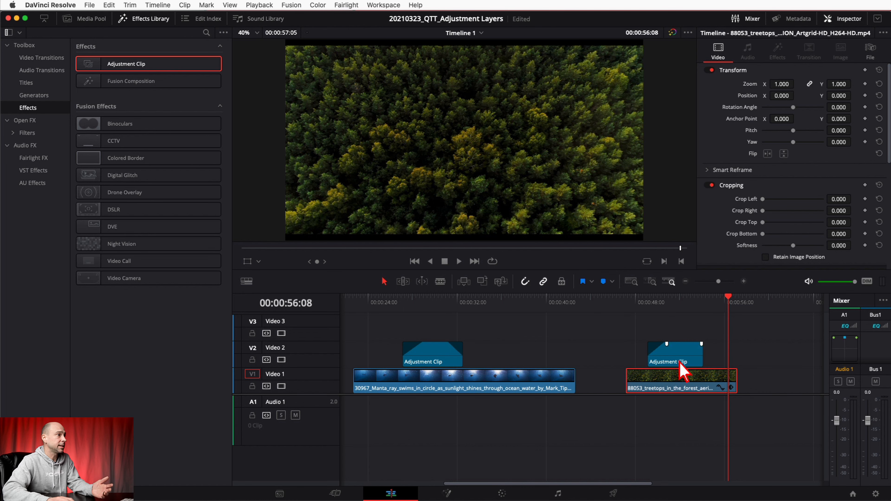
- Rename the treetops adjustment clip "Fade to Winter", with the playhead parked over it at 00:00:51:18
click(683, 363)
click(678, 298)
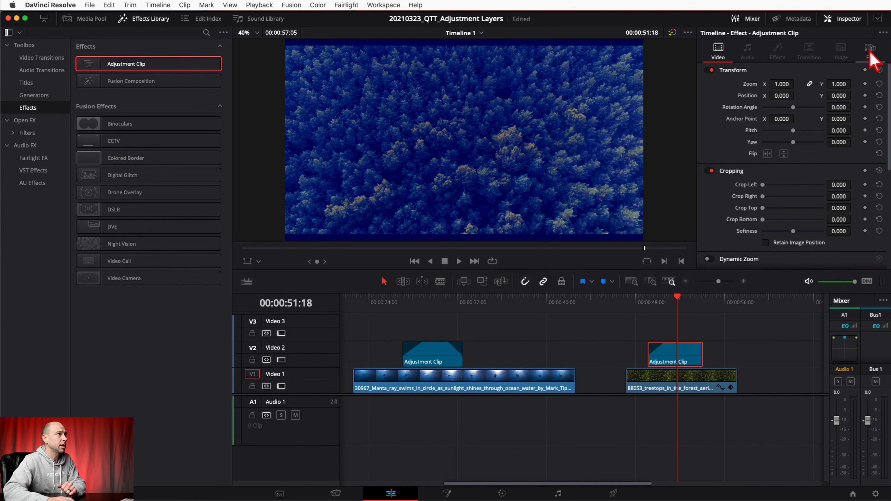
click(870, 52)
click(785, 99)
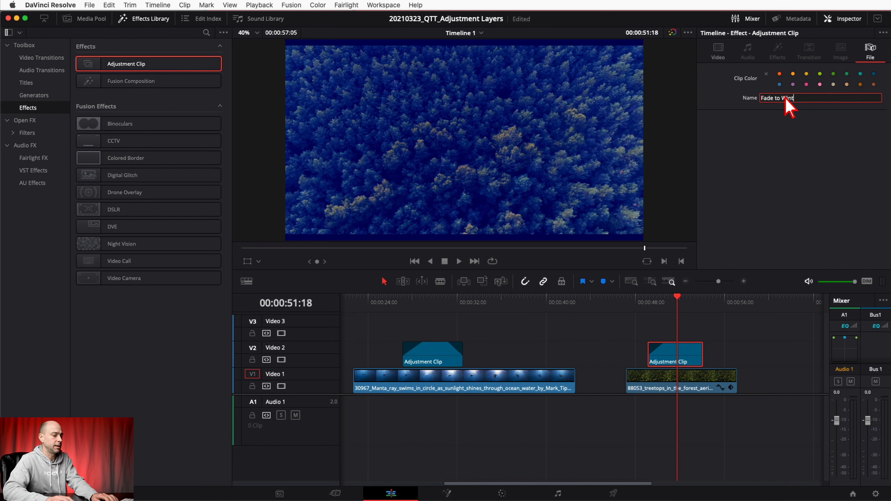
key(Return)
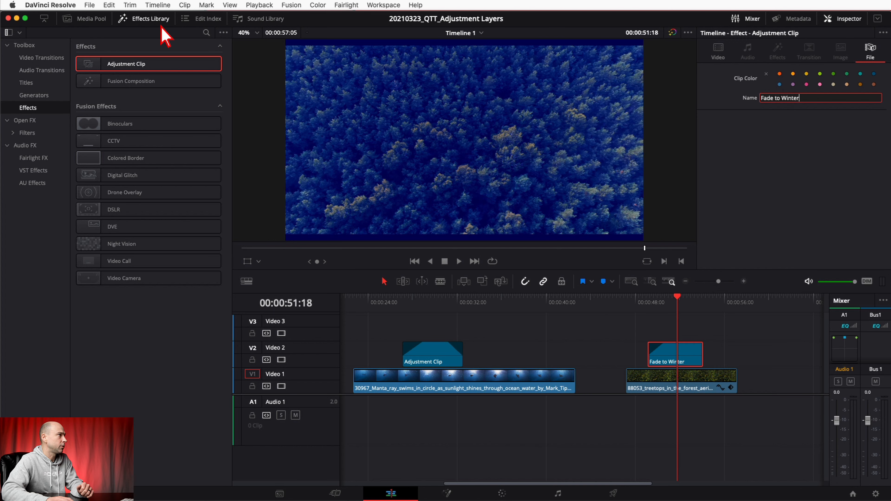
- Show the Media Pool in place of the Effects Library and store the Fade to Winter clip in the Video Media power bin
click(151, 19)
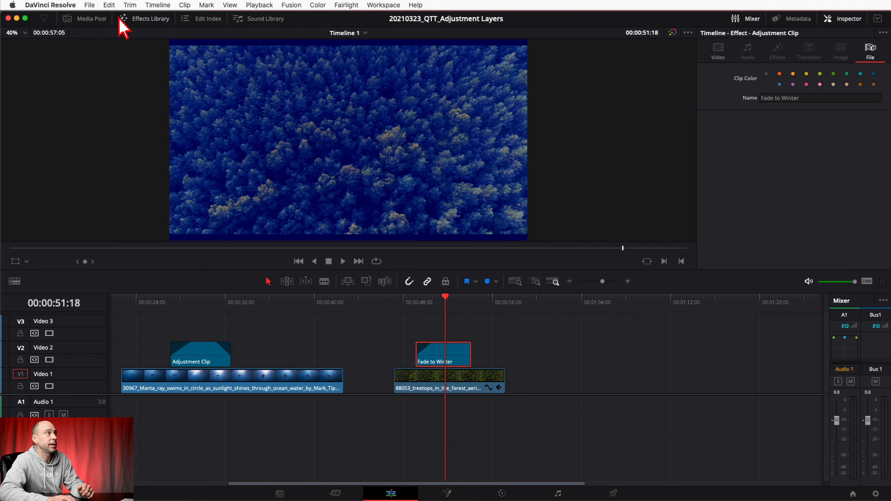
click(98, 22)
click(92, 63)
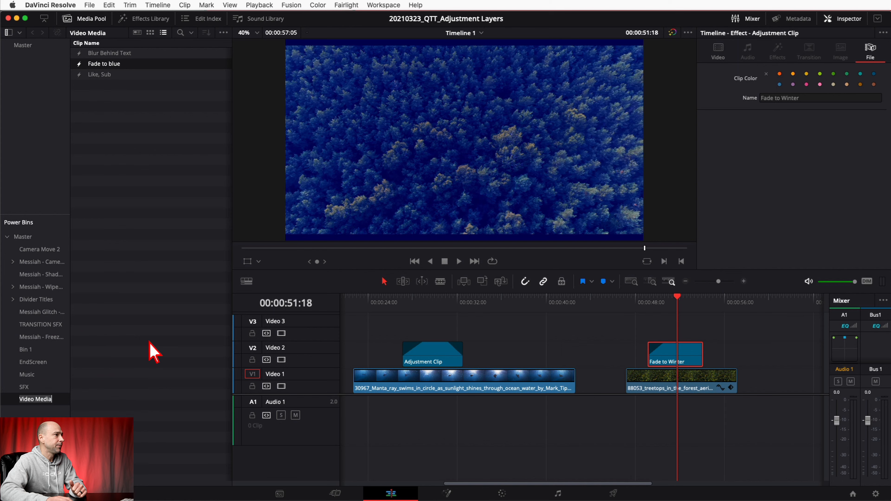
click(146, 363)
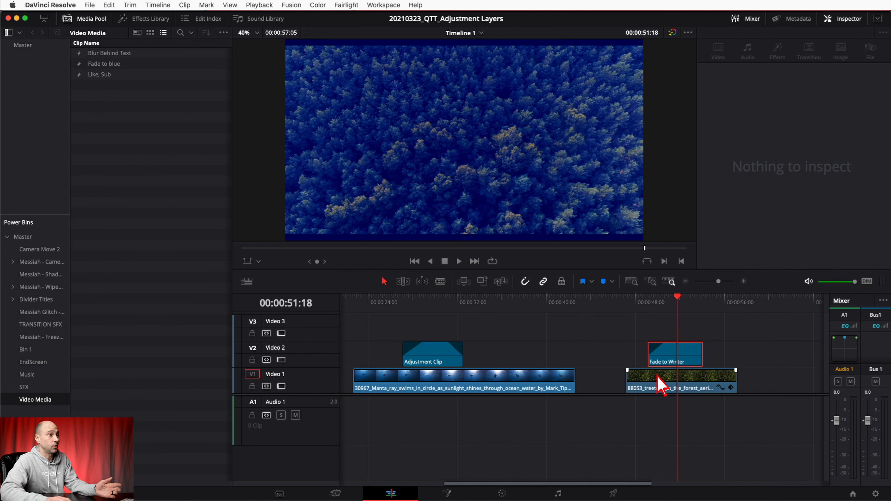
click(673, 362)
drag(674, 362, 132, 174)
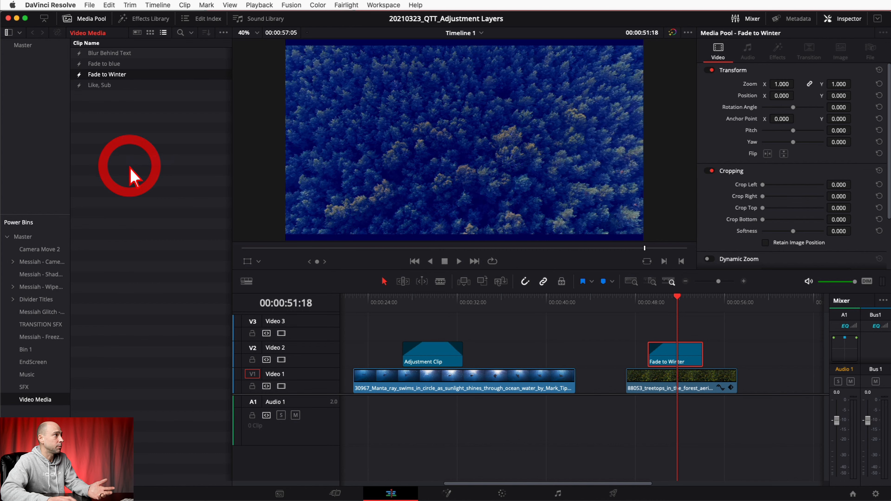